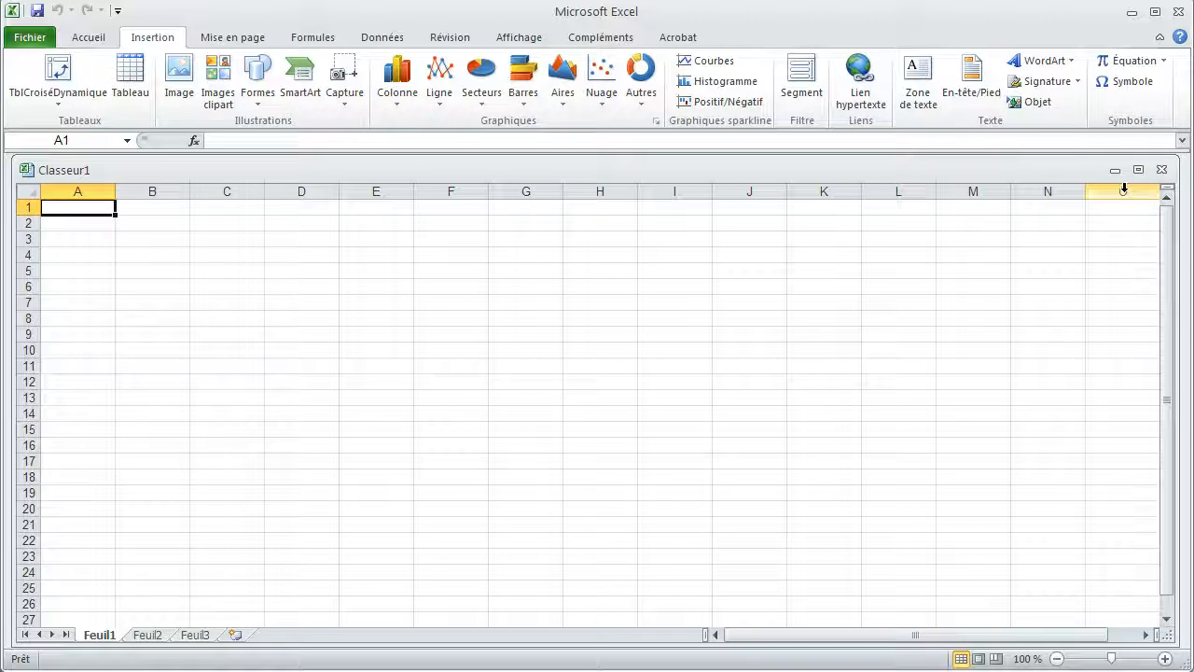
Examine the numbered rows of Feuil1 down past row 400 and return to the first rows
left_click(23, 223)
left_click(26, 240)
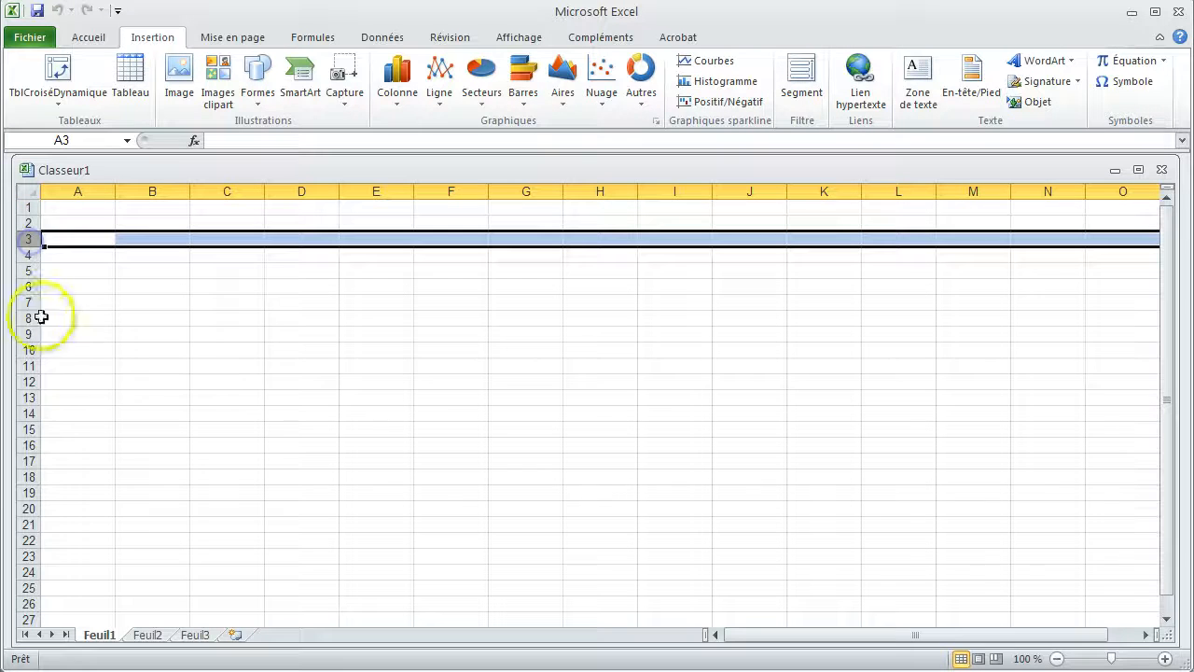
left_click(1172, 399)
scroll(128, 434, "down", 20)
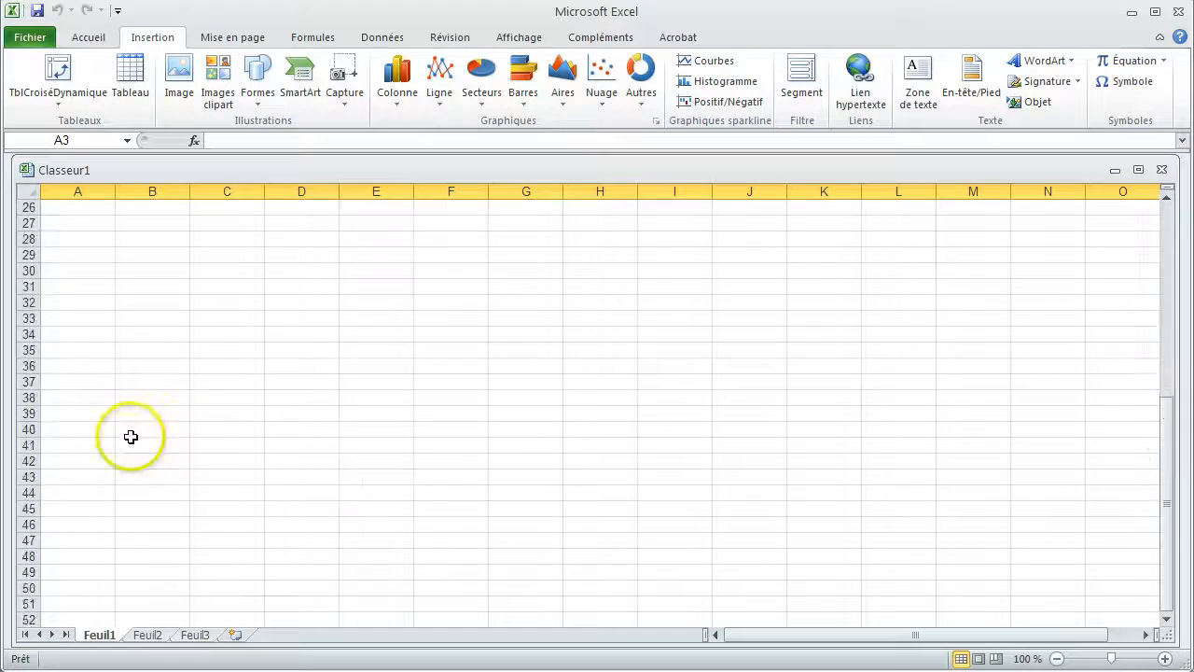
scroll(131, 436, "down", 20)
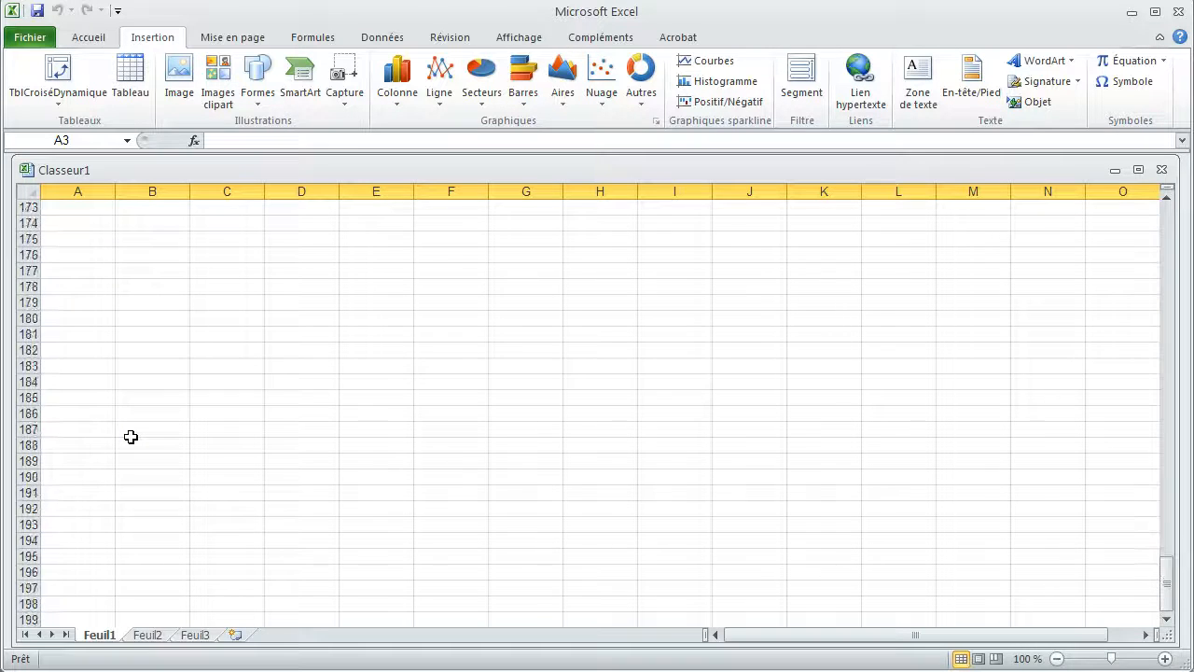
scroll(131, 436, "down", 20)
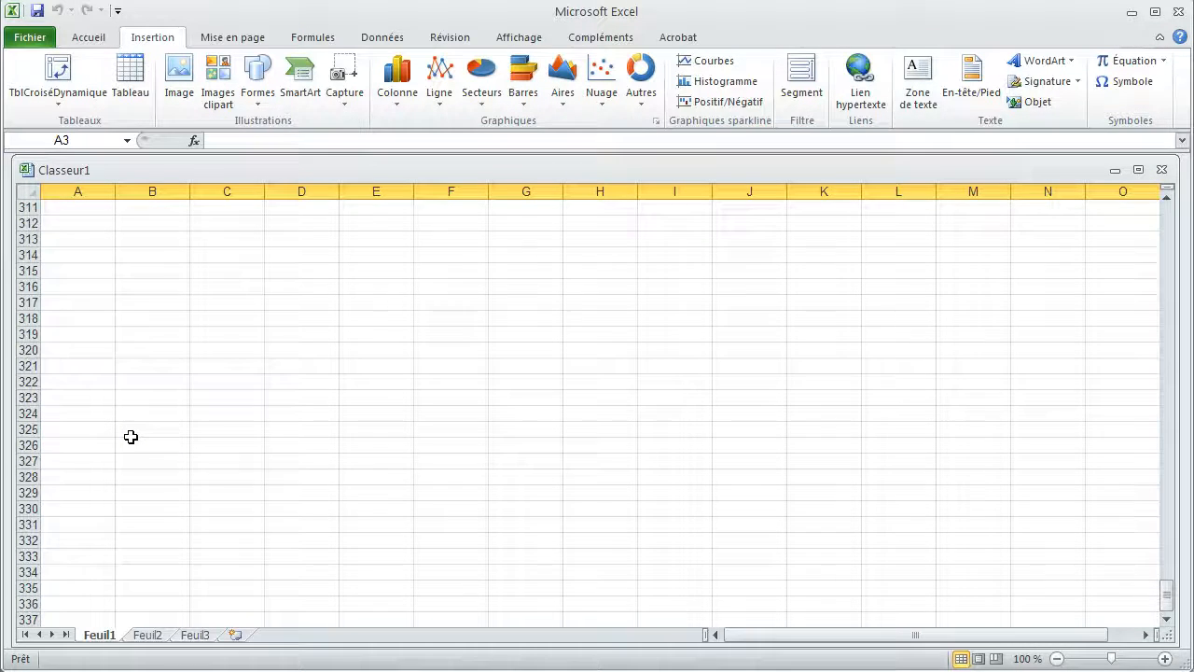
scroll(131, 437, "down", 17)
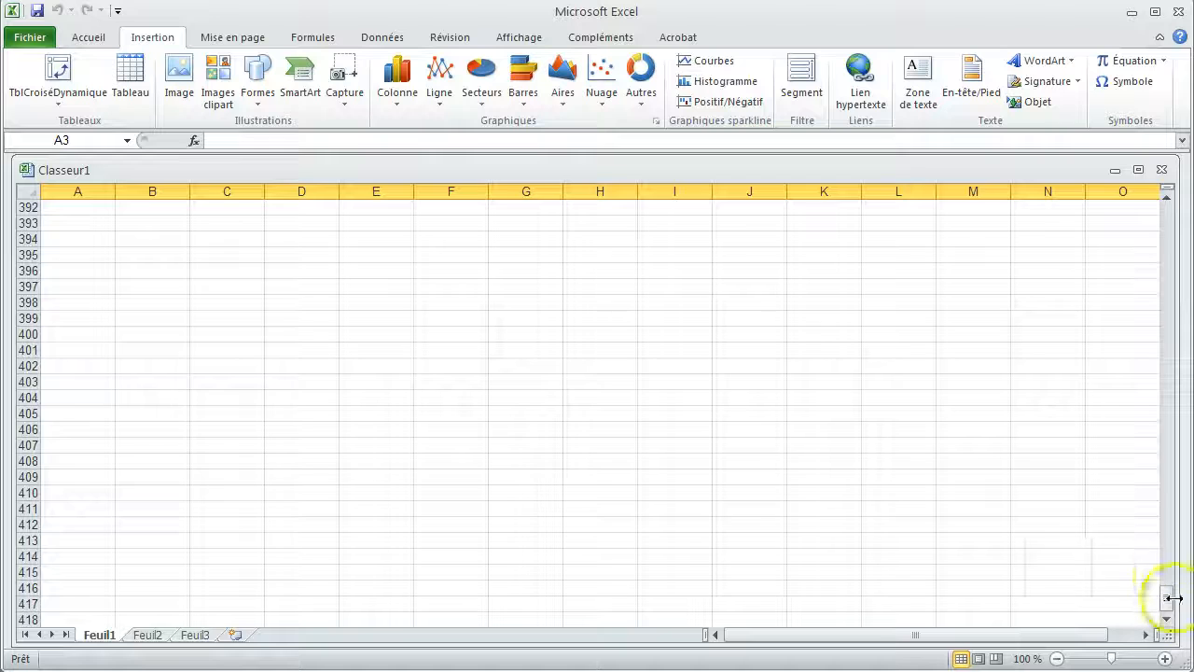
left_click_drag(1165, 603, 1157, 200)
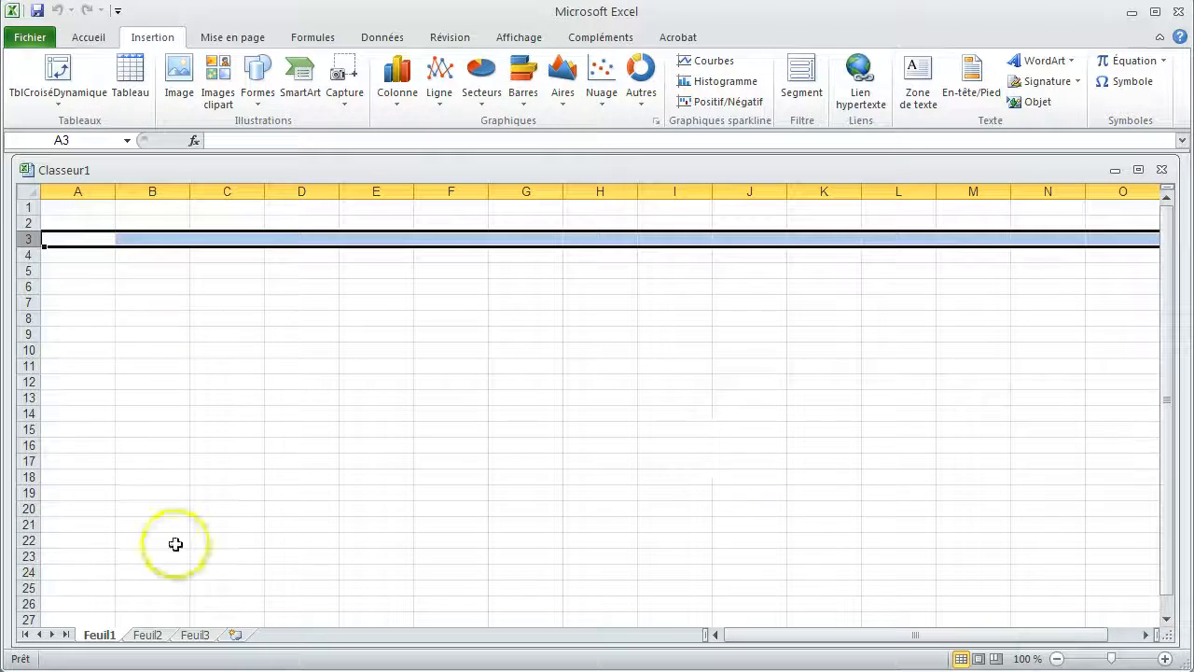
Enter the heading "Mes revenus" in cell A1 and widen column A beyond the text
left_click(78, 207)
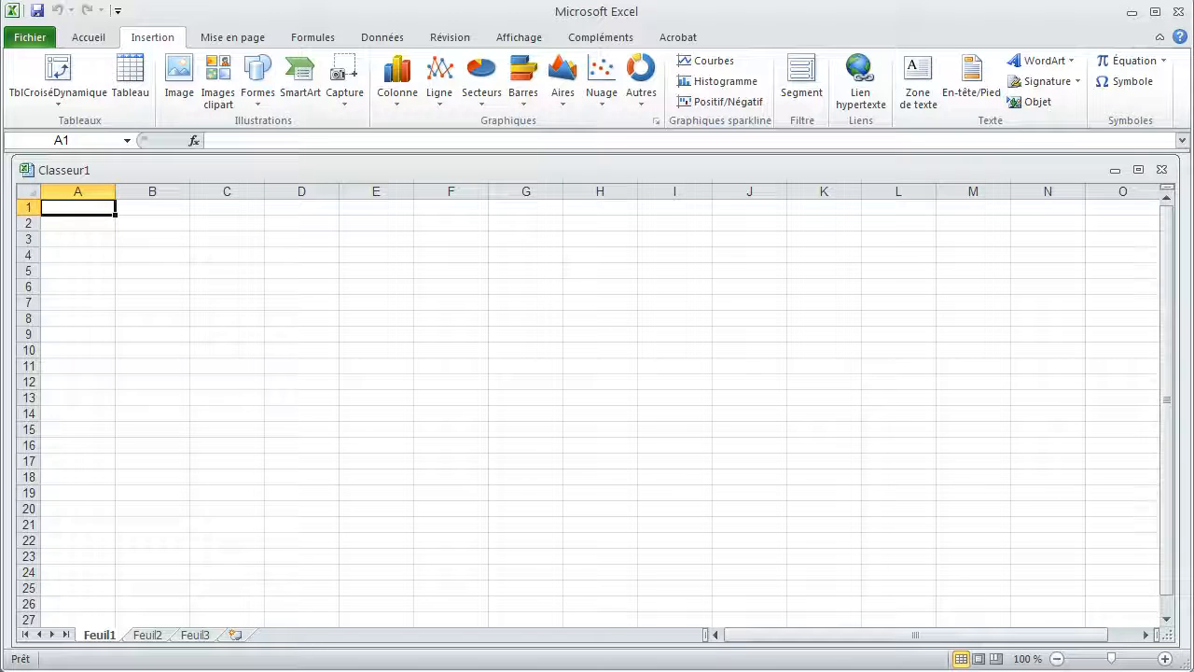
type("M")
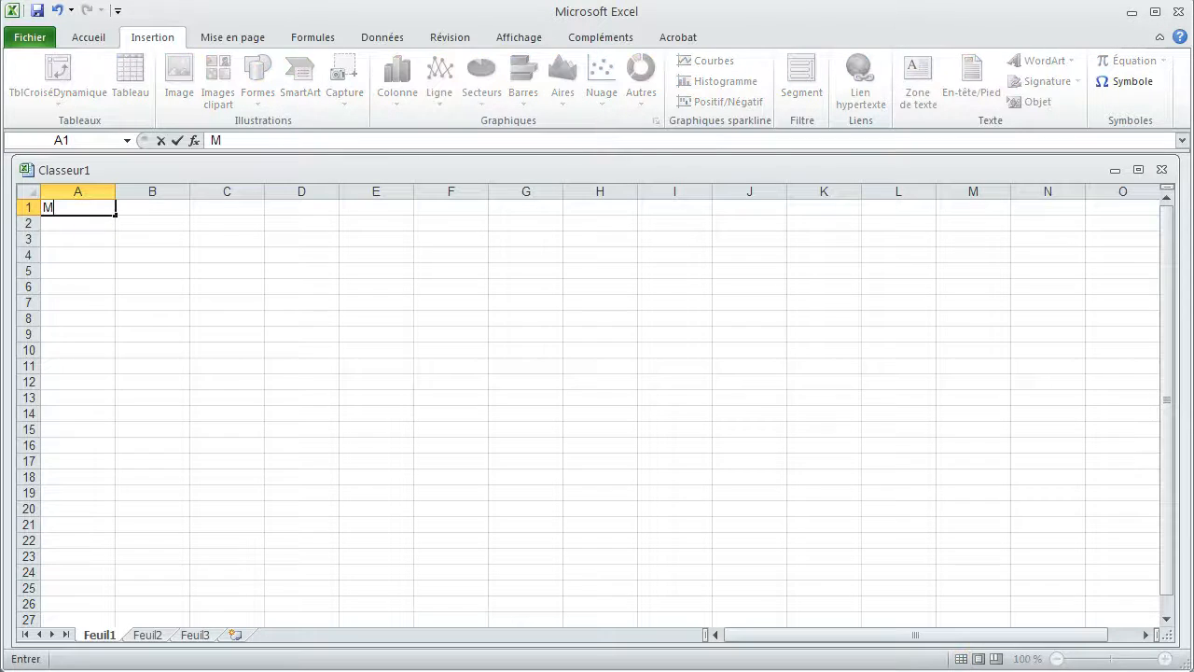
type("es revenus")
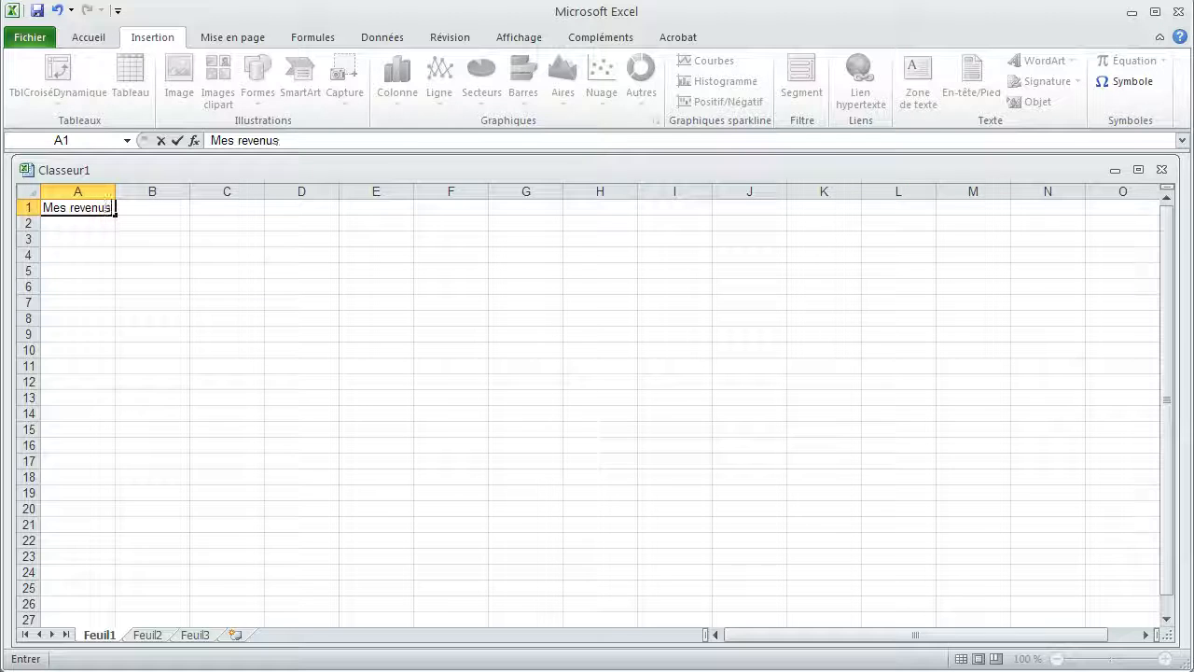
key("Return")
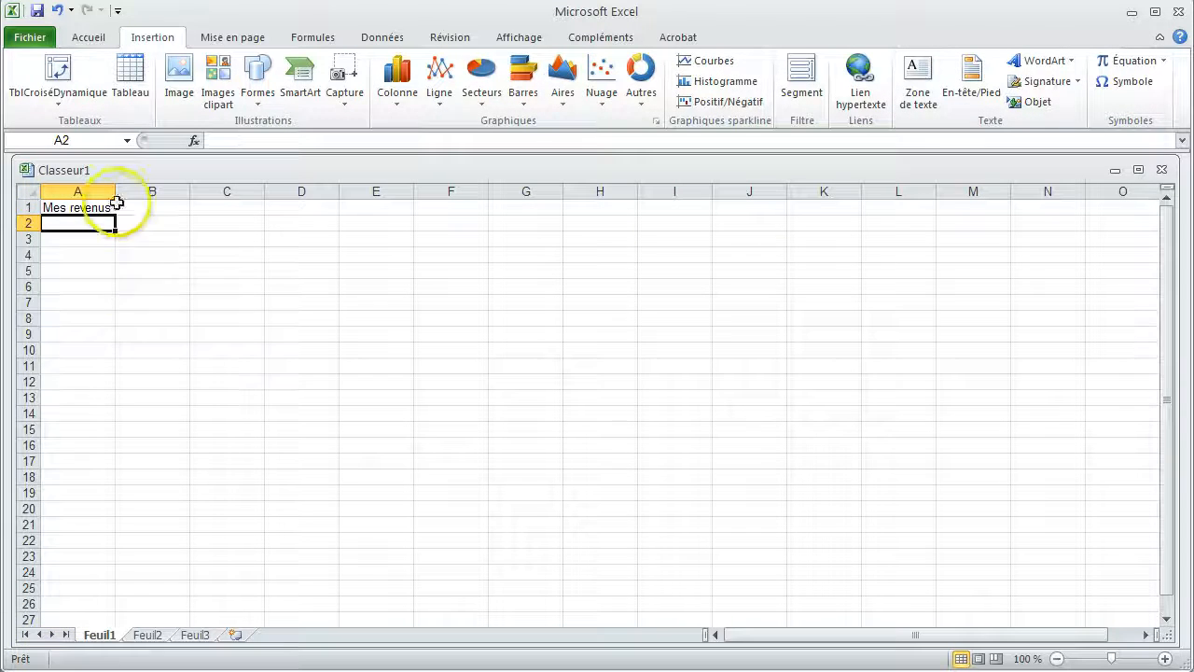
left_click_drag(117, 190, 154, 190)
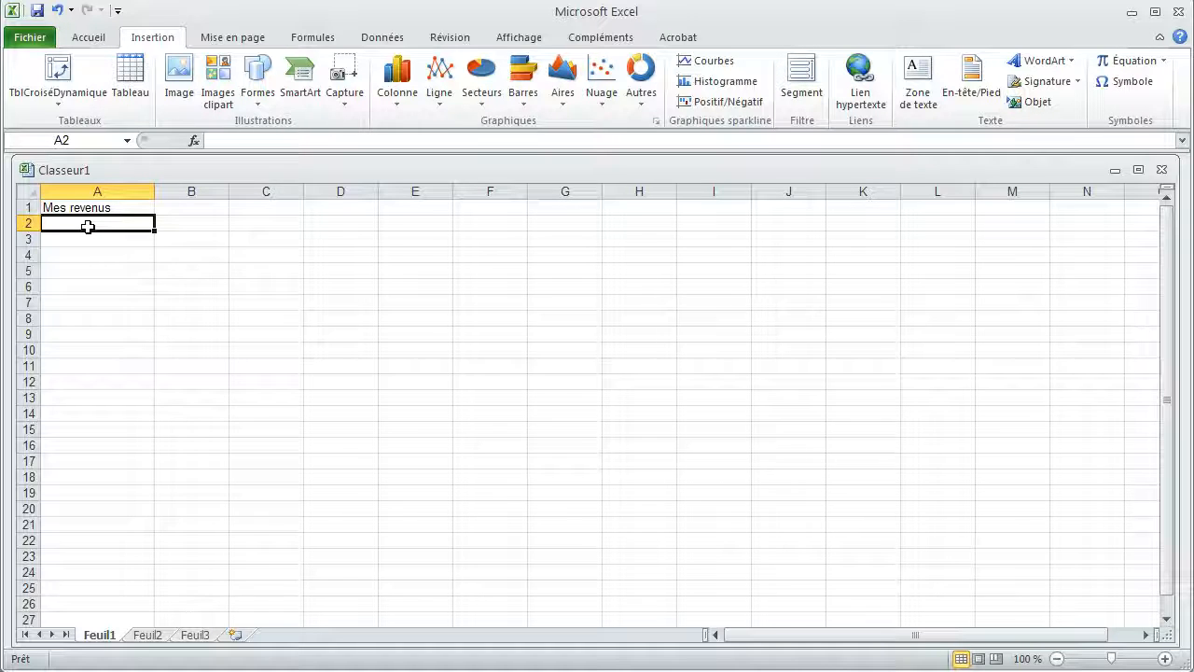
Enter the income values 50, 25 and 25 in cells A2 to A4 under the heading
type("50")
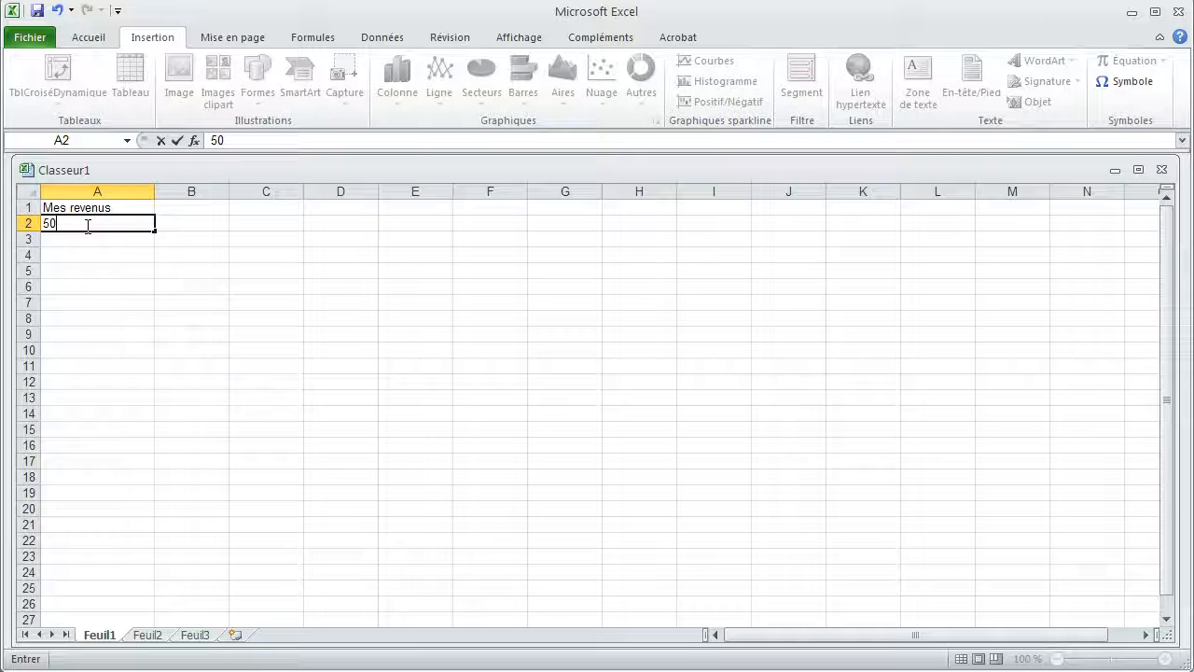
key("Return")
type("25")
key("Return")
type("25")
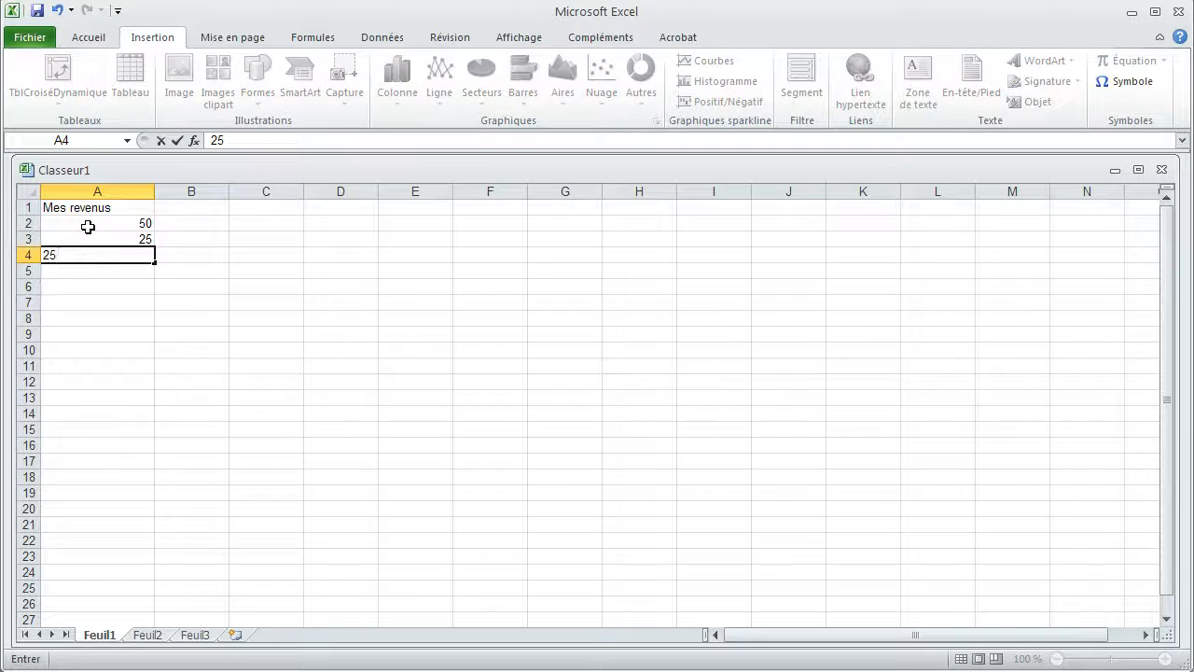
key("Return")
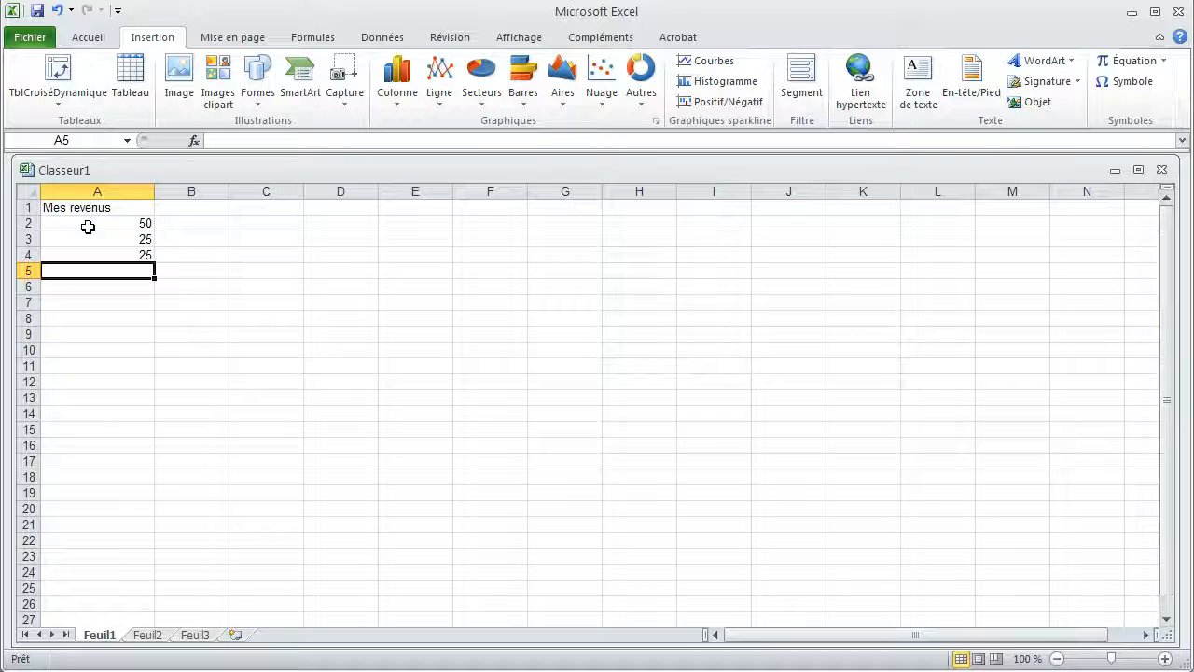
Sum the range A2 to A6 with AutoSum, placing the total in A6
key("Return")
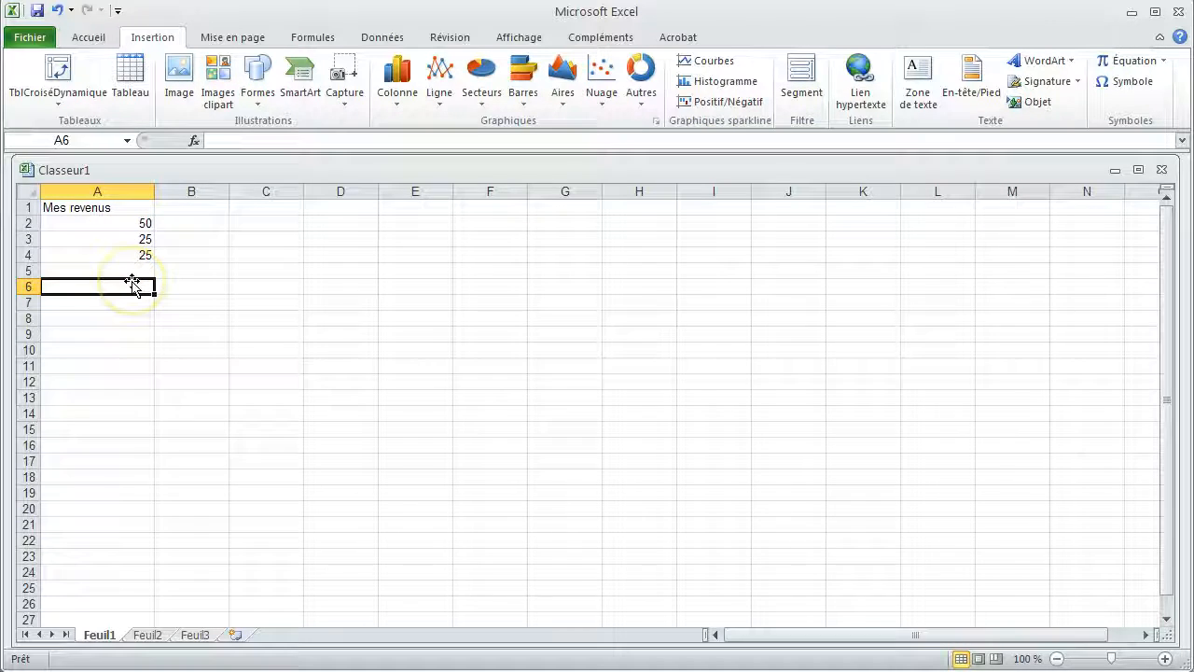
left_click_drag(112, 230, 108, 283)
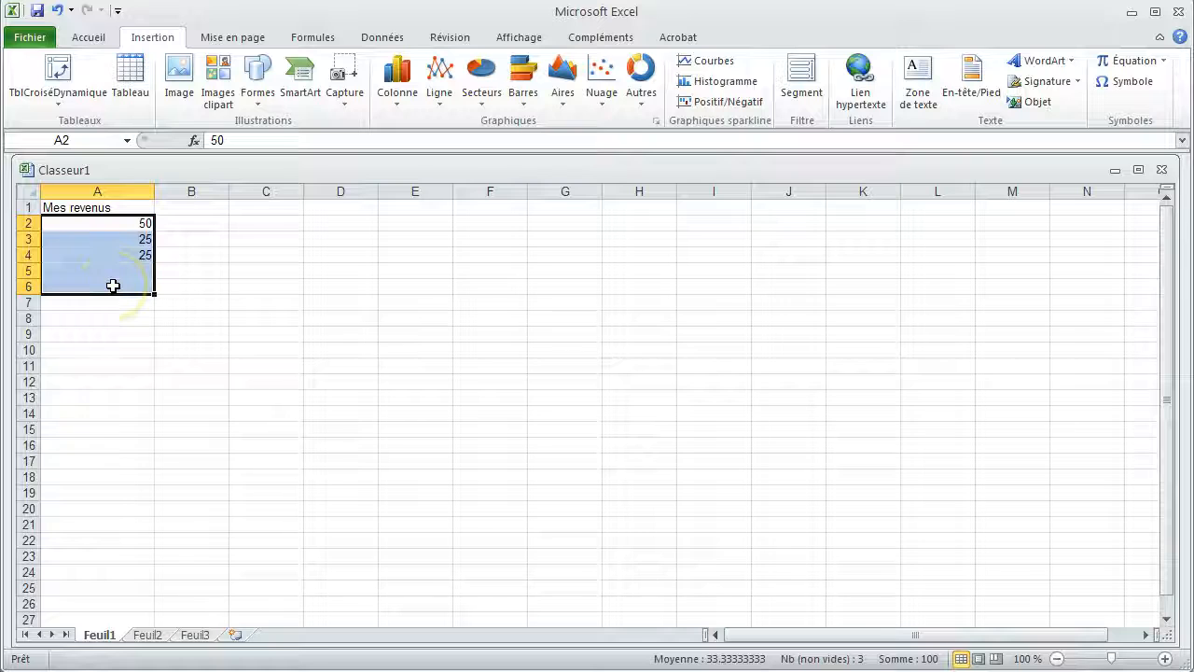
left_click(78, 41)
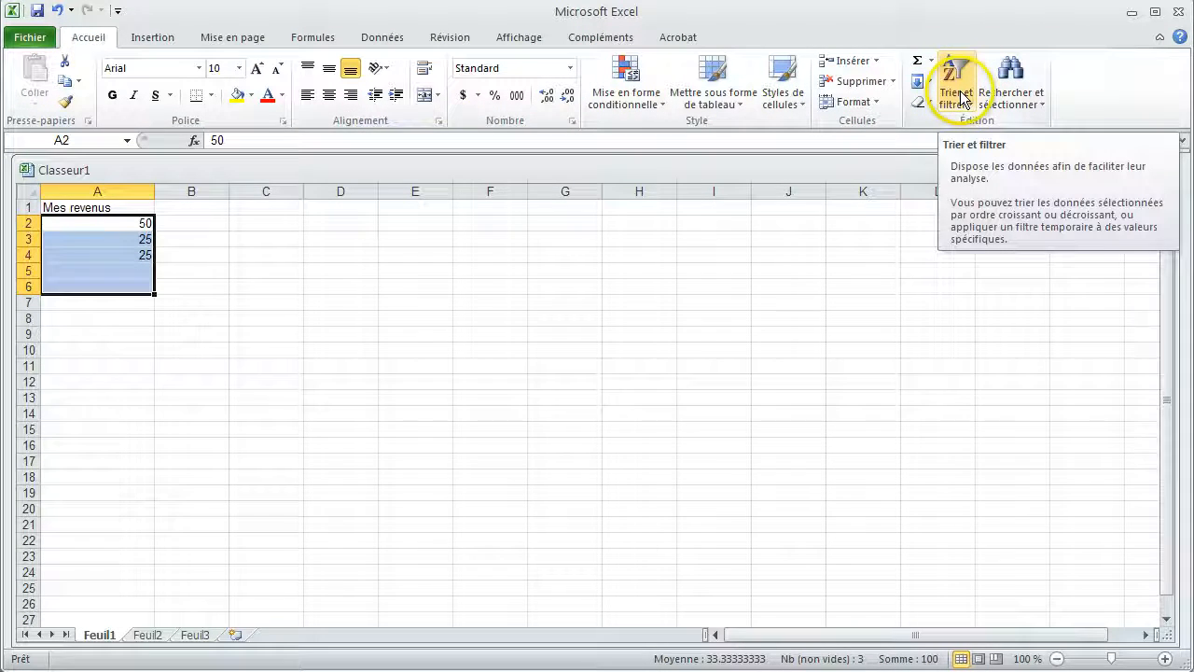
left_click(919, 63)
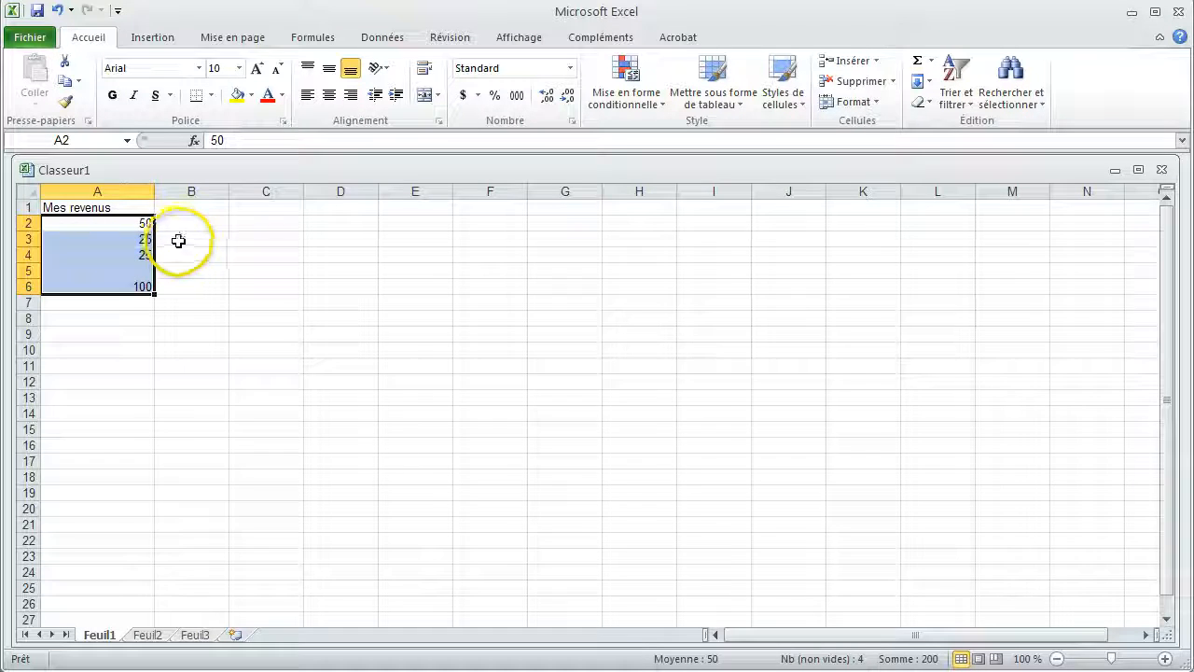
Change the second income value in A3 to 35 and select the total cell A6
left_click(128, 238)
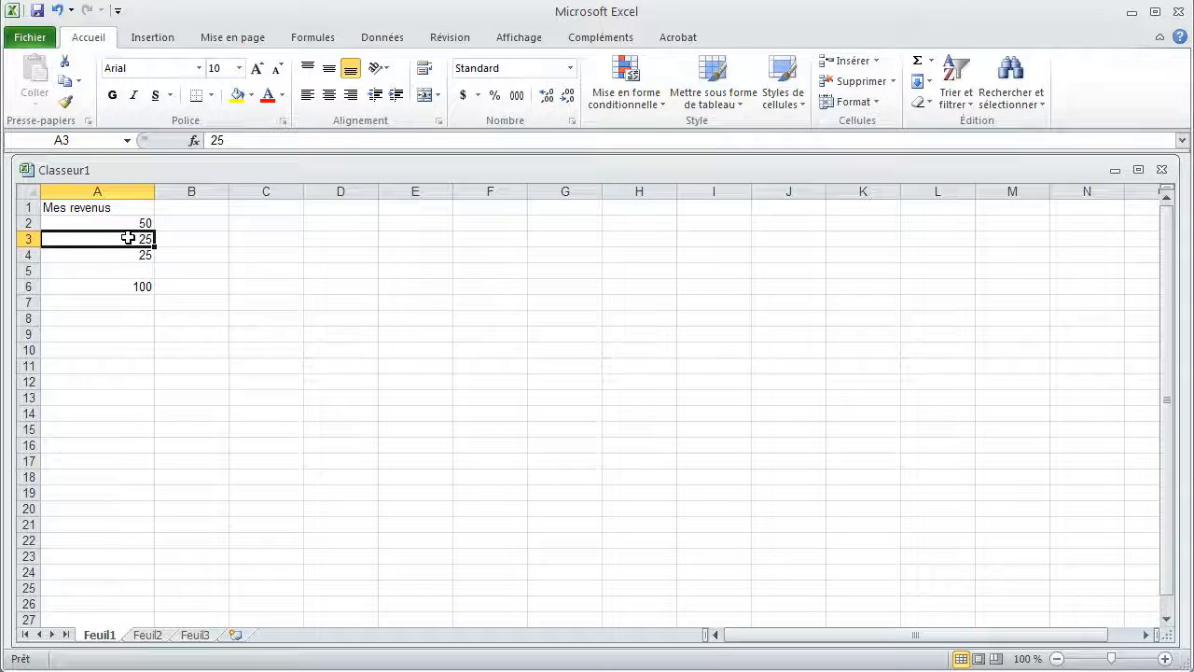
type("35")
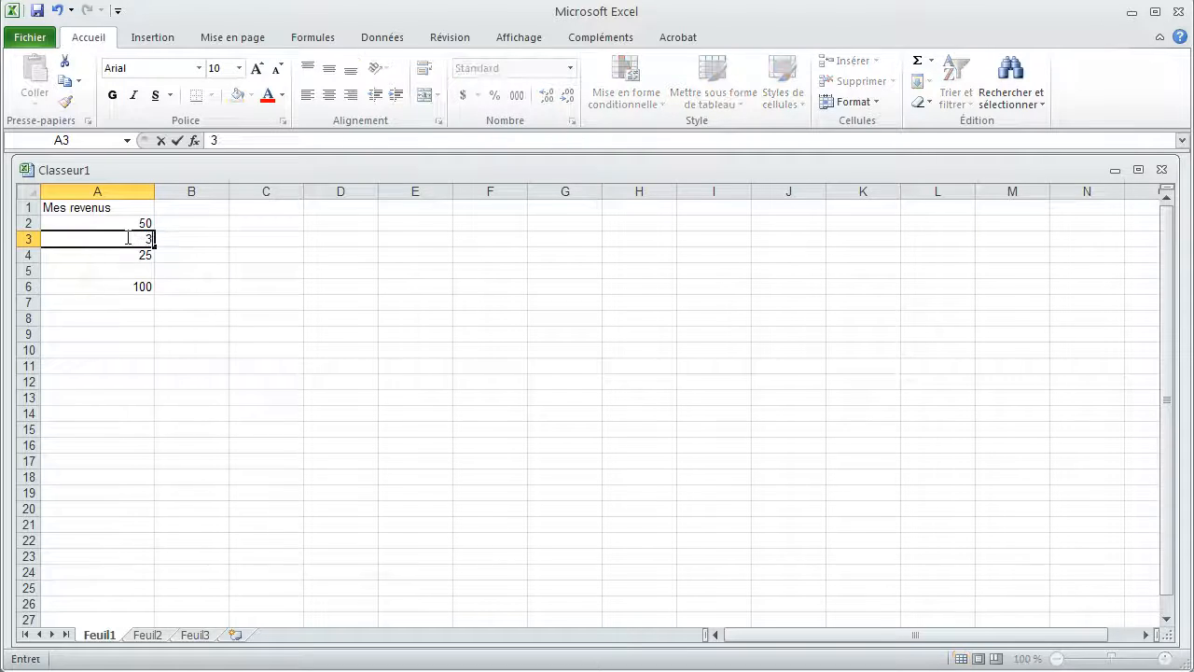
key("Return")
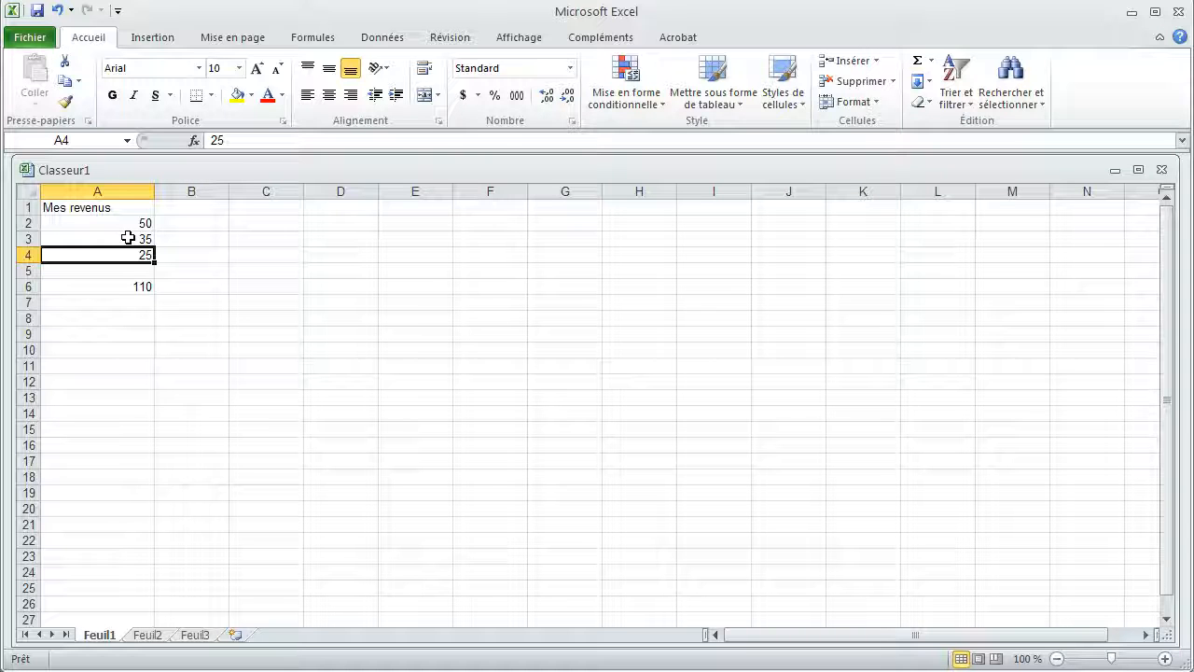
left_click(139, 287)
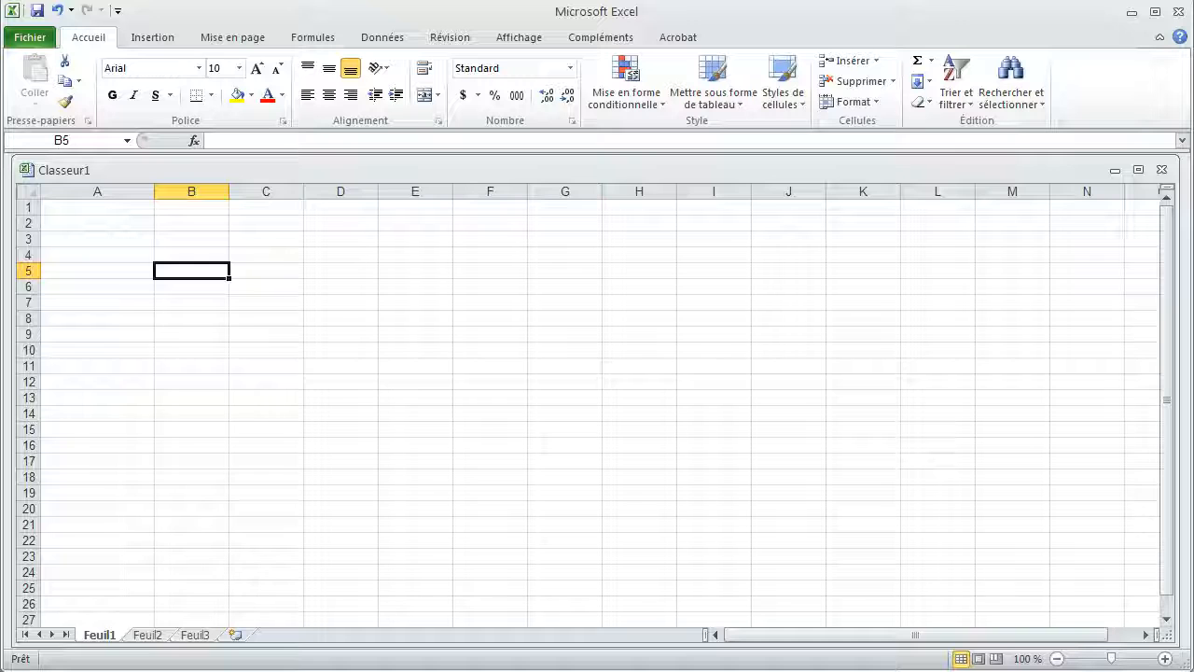
Examine the insertion commands and the font settings for empty cell B5, and cancel without changing the format
left_click(145, 42)
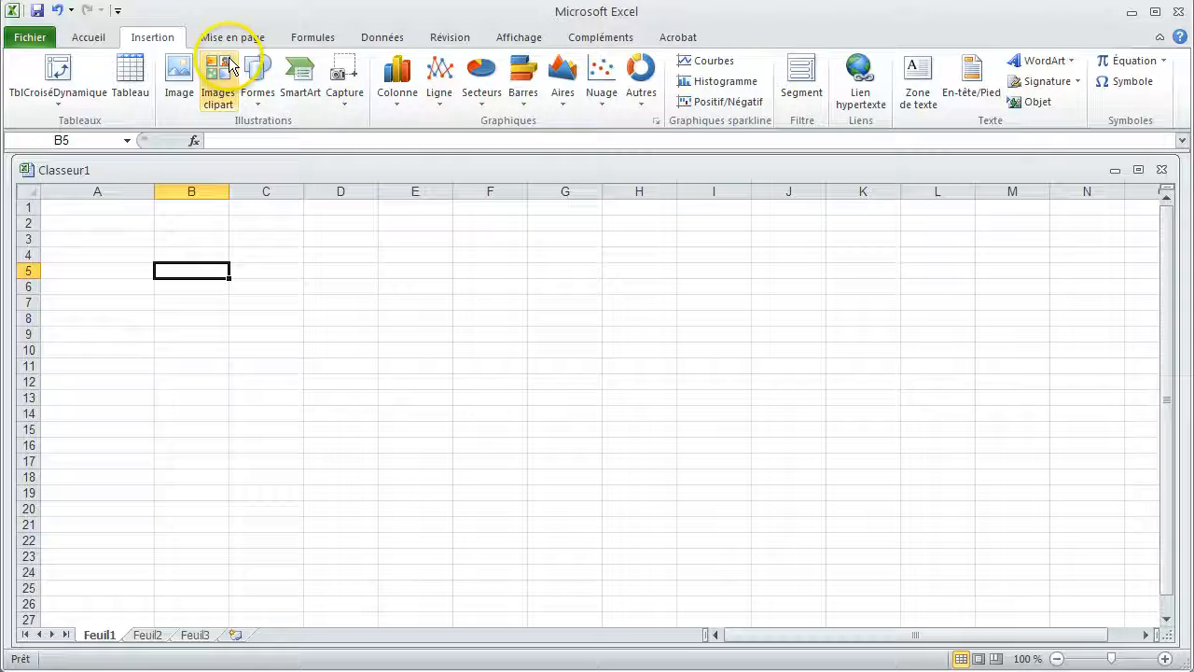
left_click(89, 37)
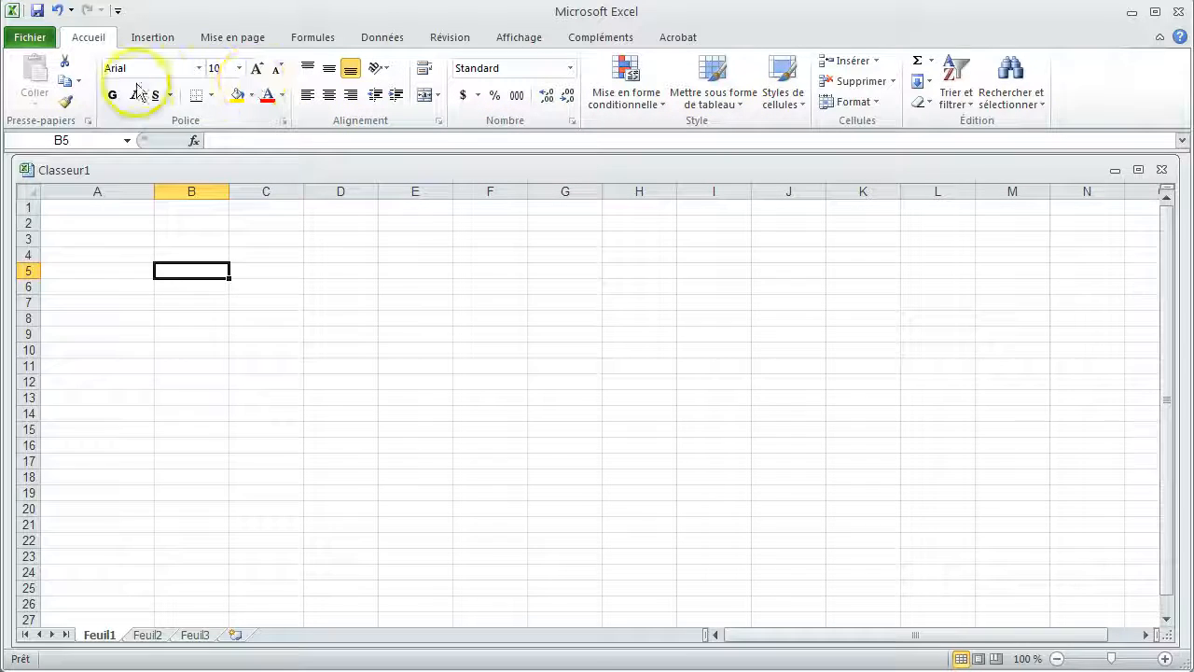
left_click(283, 122)
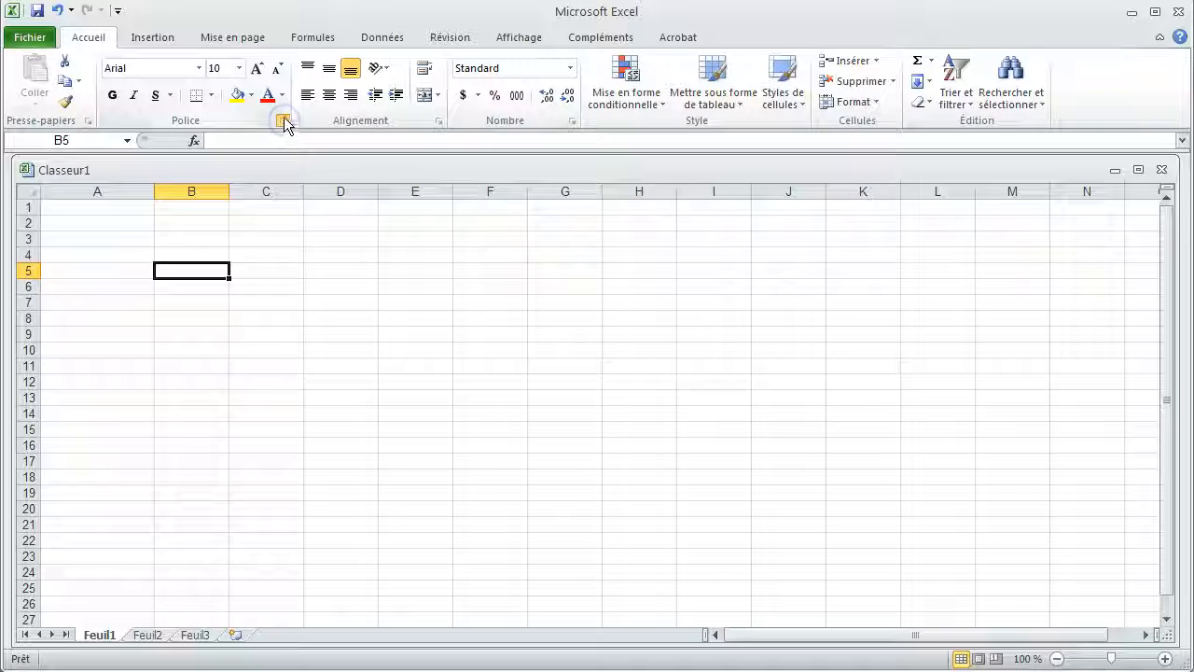
left_click_drag(260, 26, 466, 223)
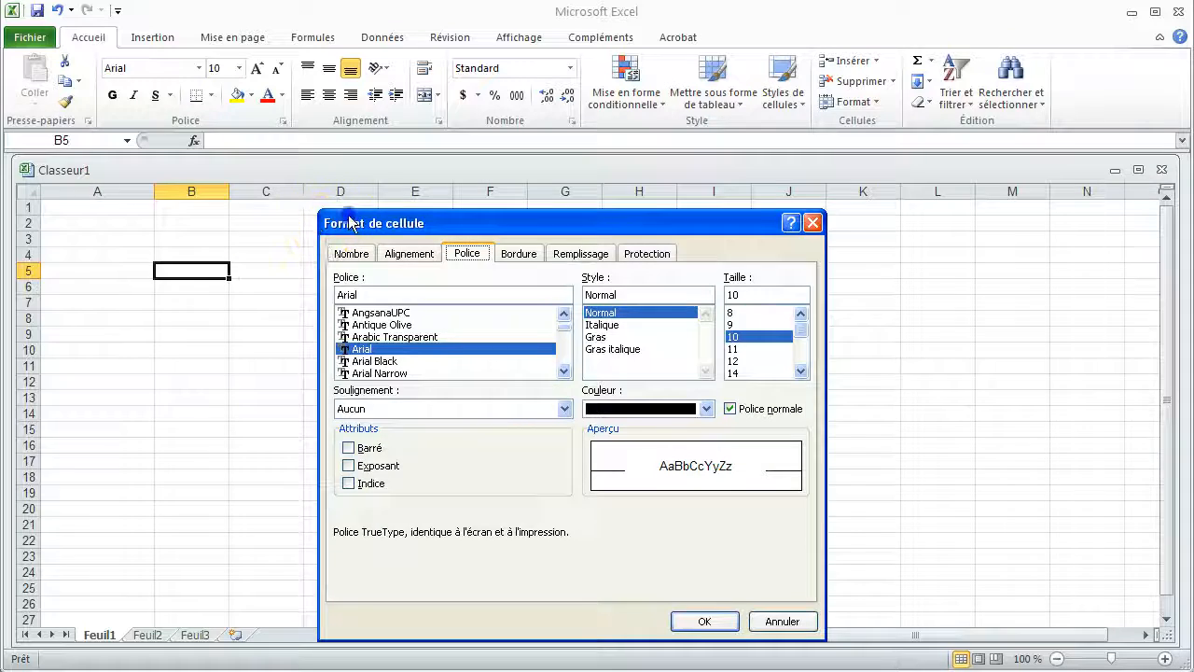
left_click_drag(346, 218, 387, 211)
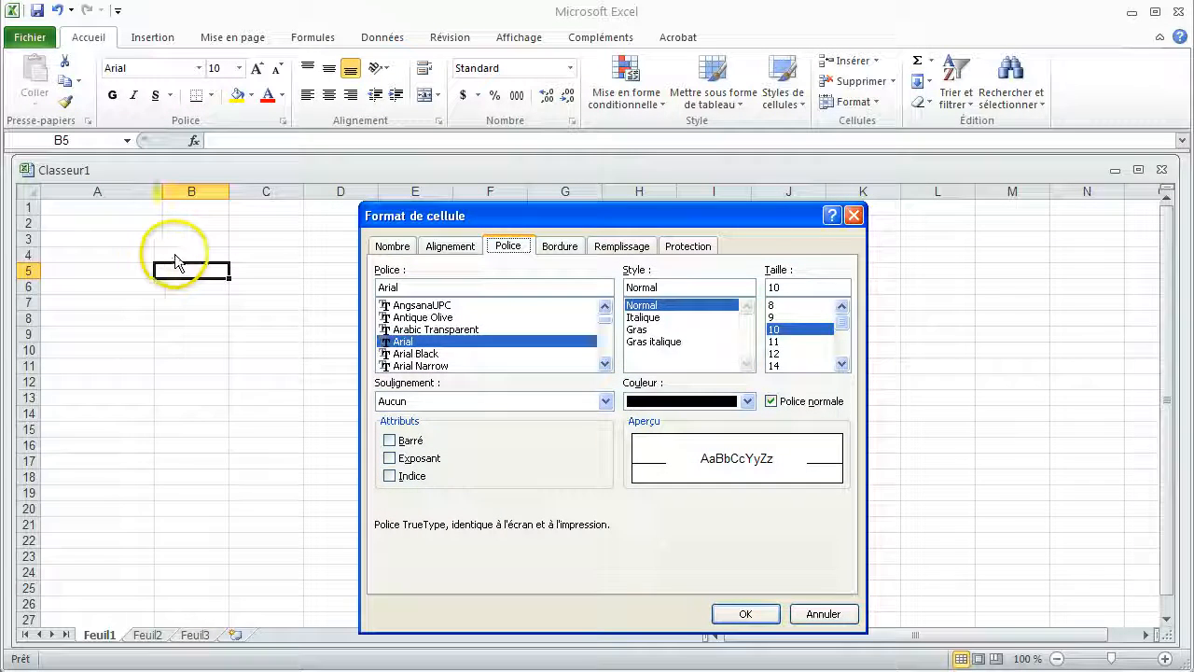
left_click(812, 615)
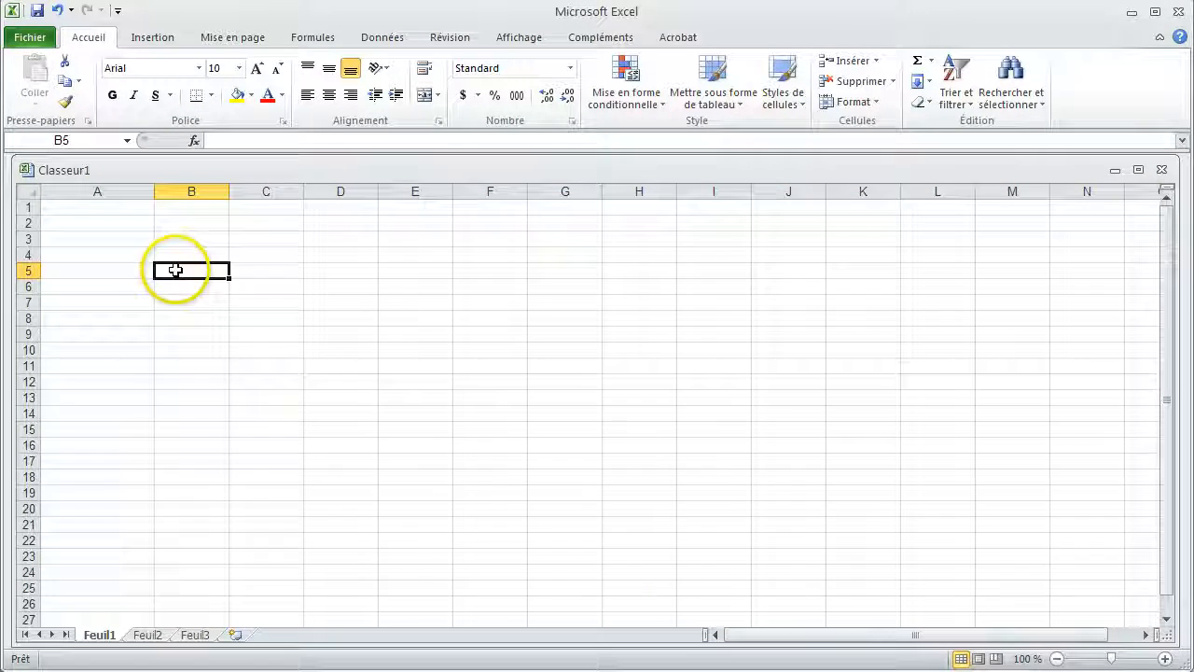
Enter "Revenus" in cell B5 and reselect that cell
type("Revenus")
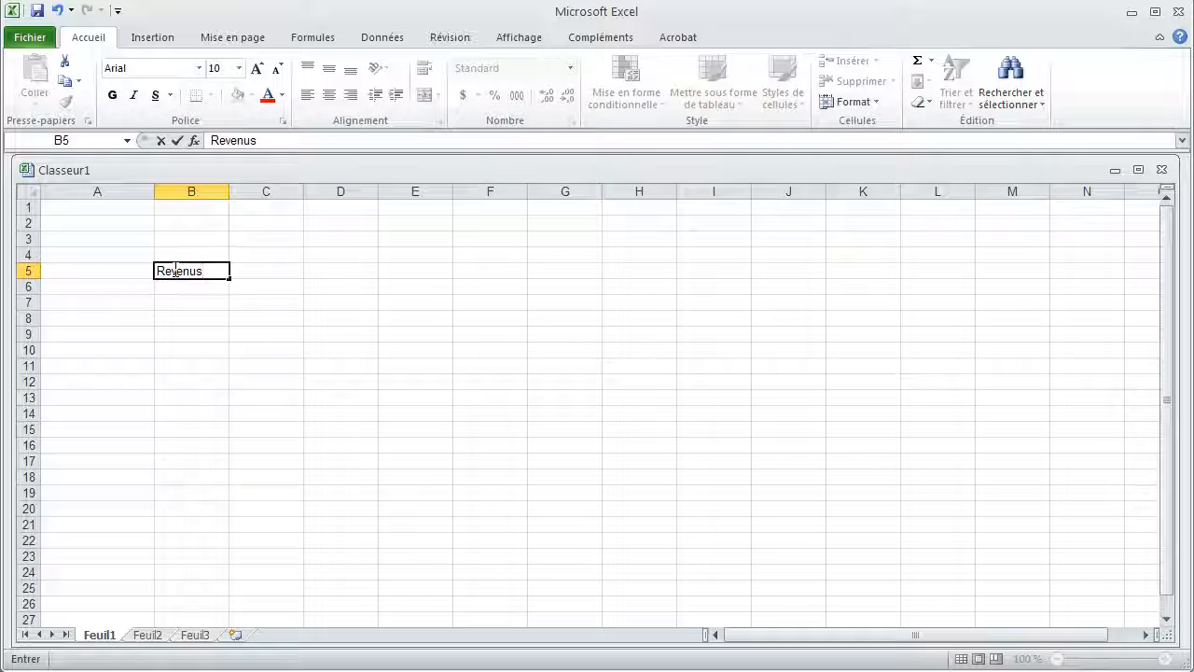
key("Return")
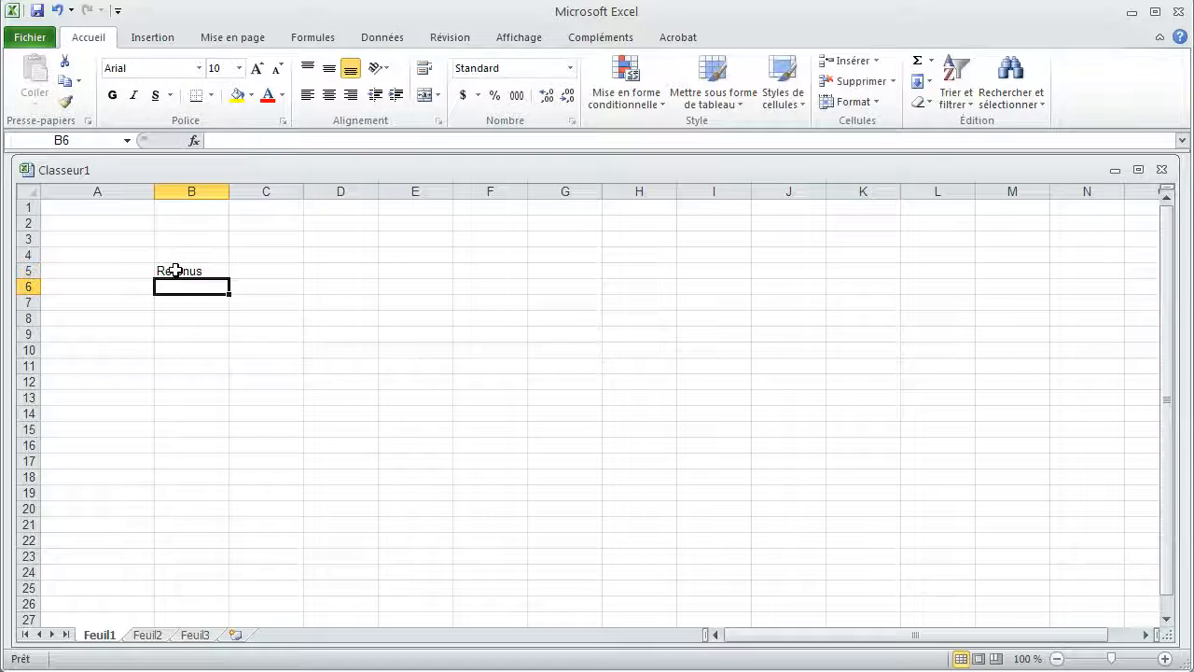
left_click(175, 270)
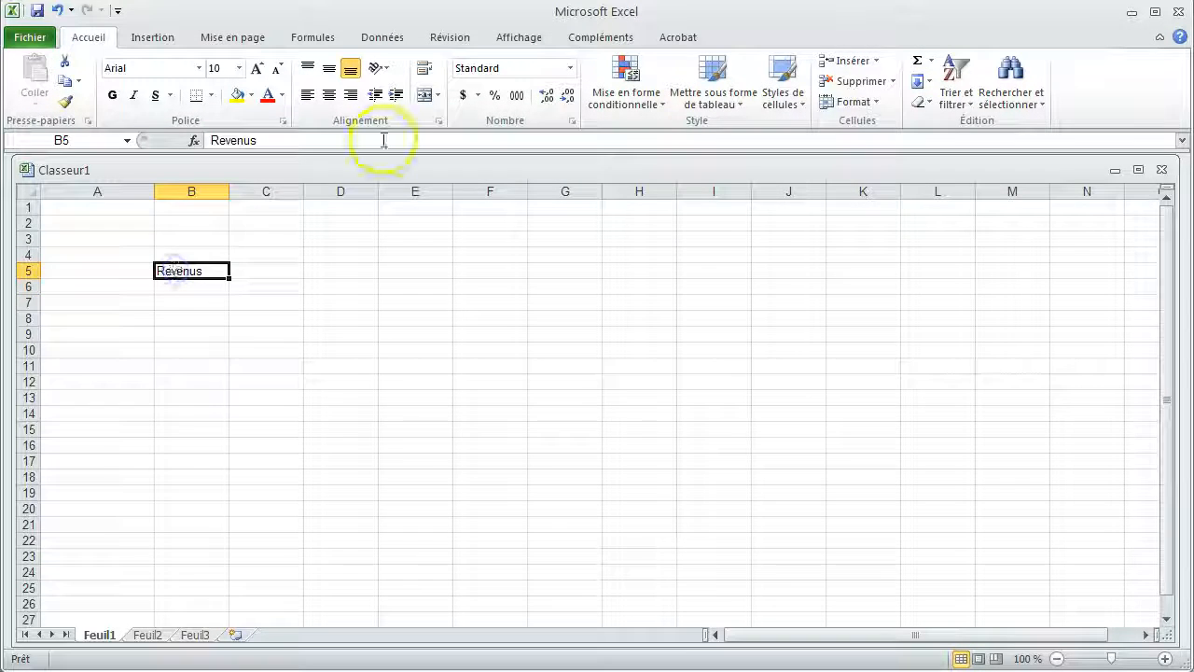
In the cell format settings for B5, set the font to Arial Black and enable strikethrough (Barré)
left_click(283, 121)
left_click_drag(464, 207, 466, 149)
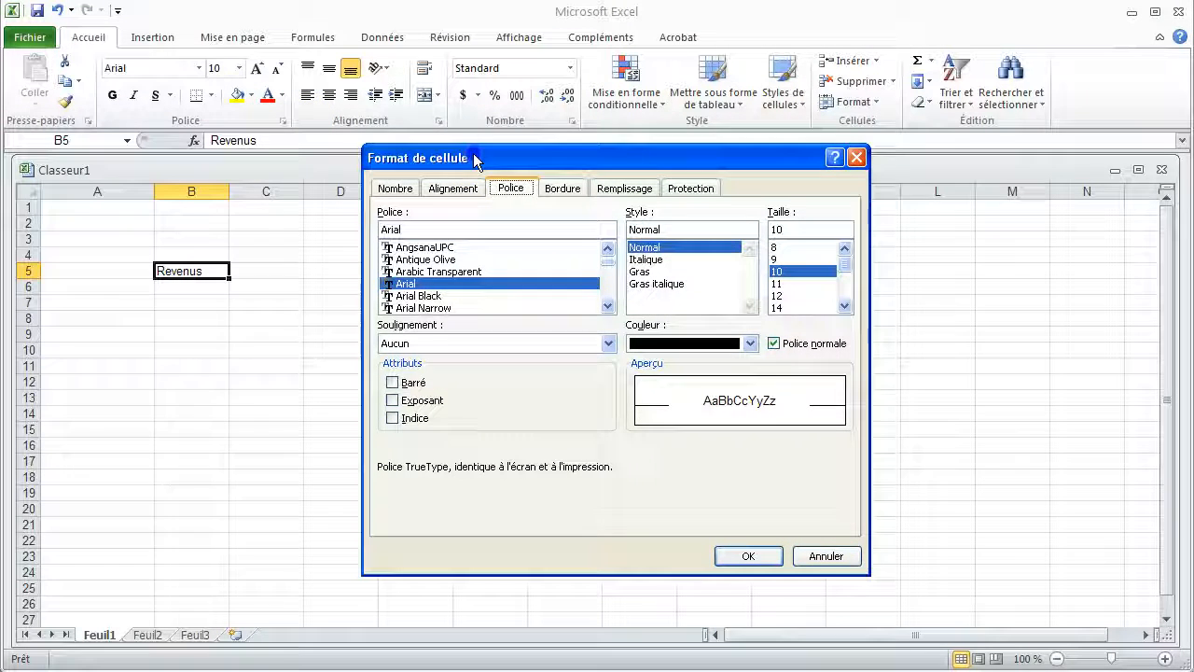
left_click(397, 190)
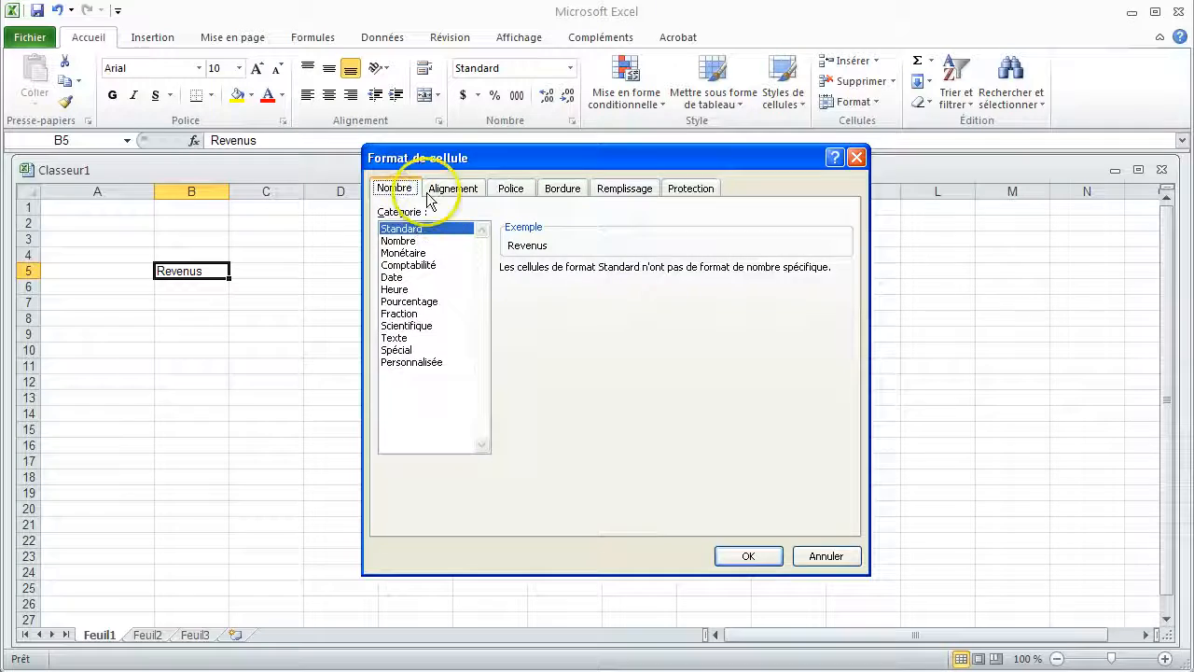
left_click(452, 189)
left_click(512, 189)
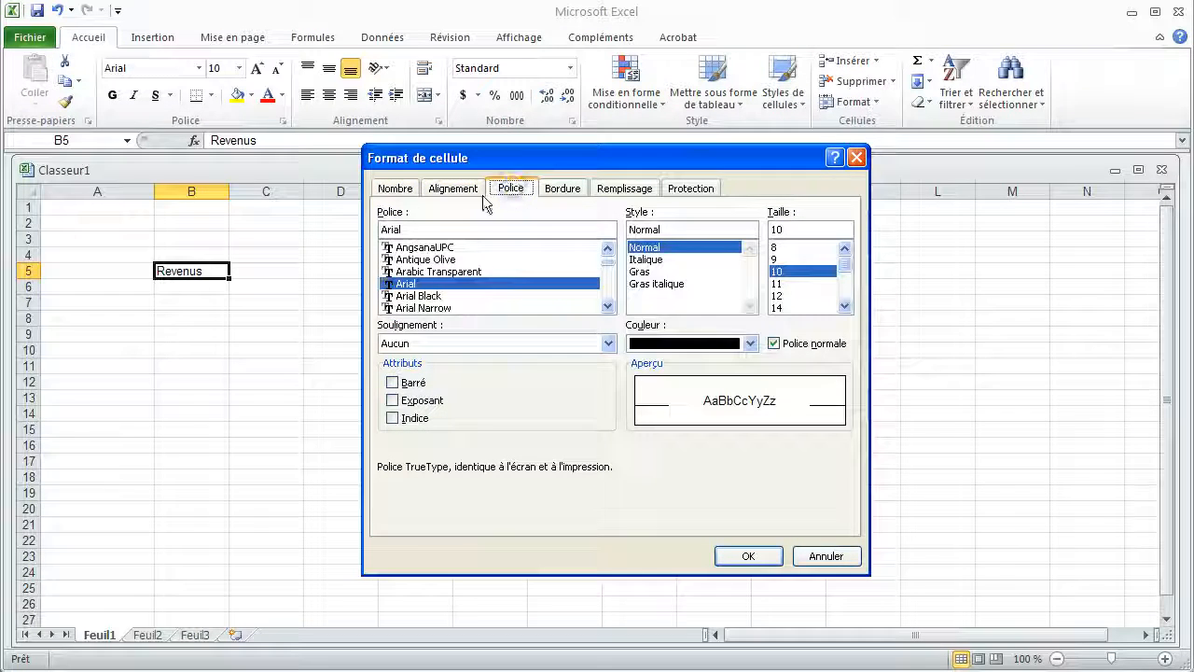
left_click(418, 296)
left_click(392, 383)
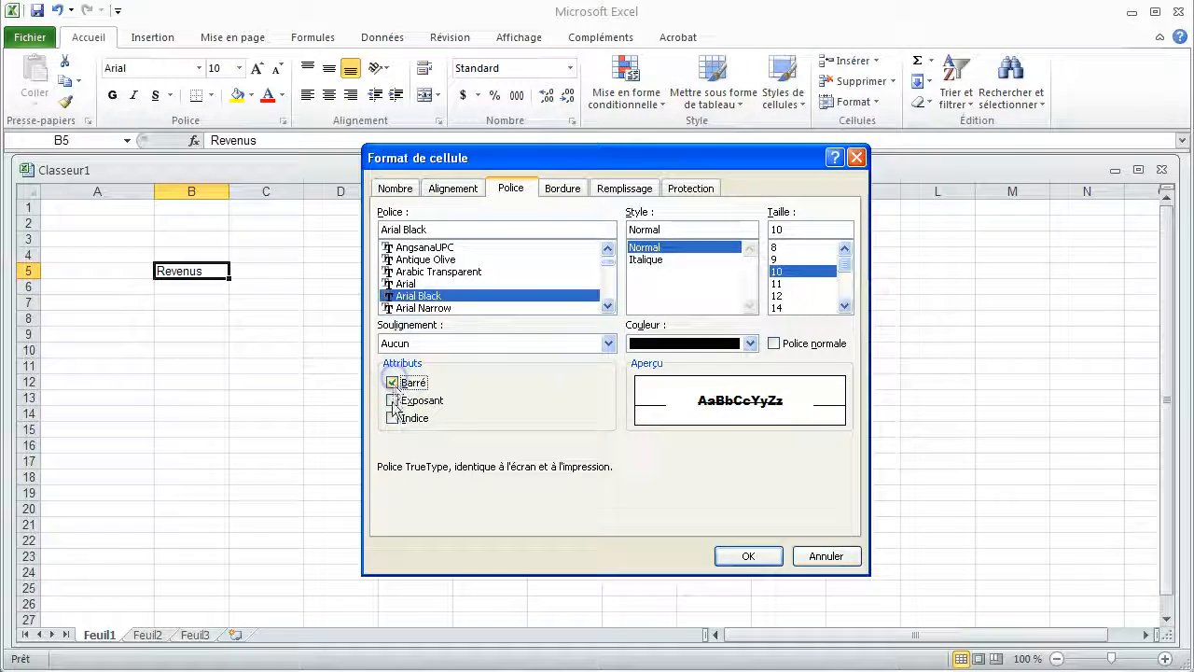
Give the B5 text a dark blue theme colour, size 14 and Normal style, and apply the cell format
left_click(748, 343)
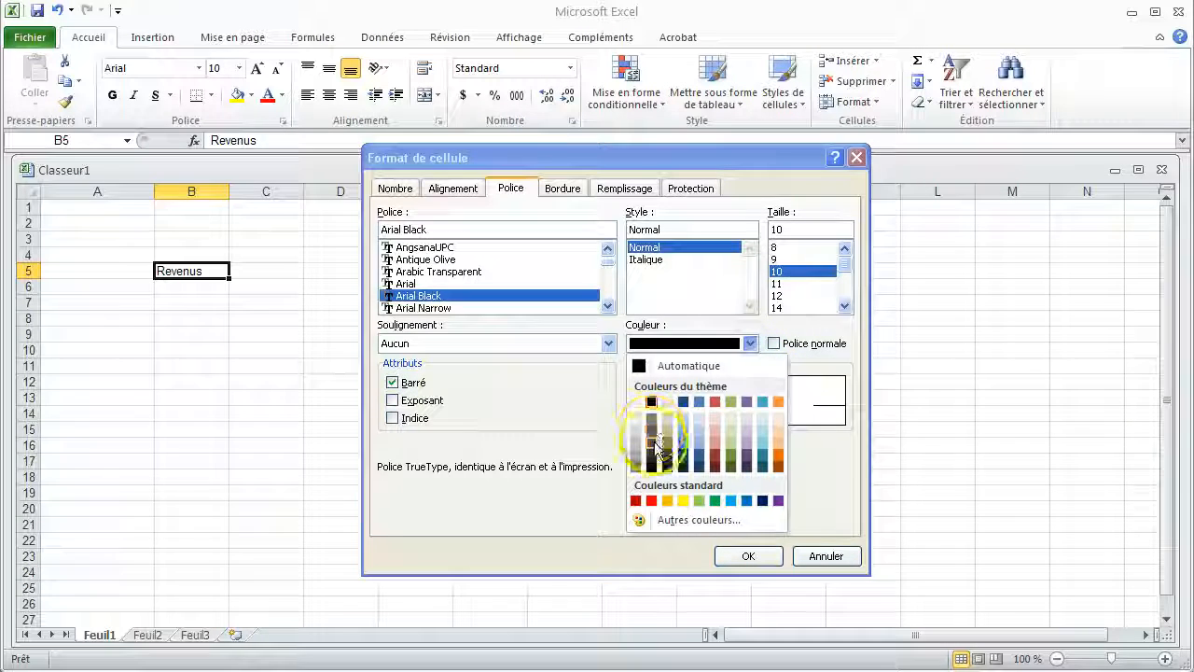
left_click(666, 501)
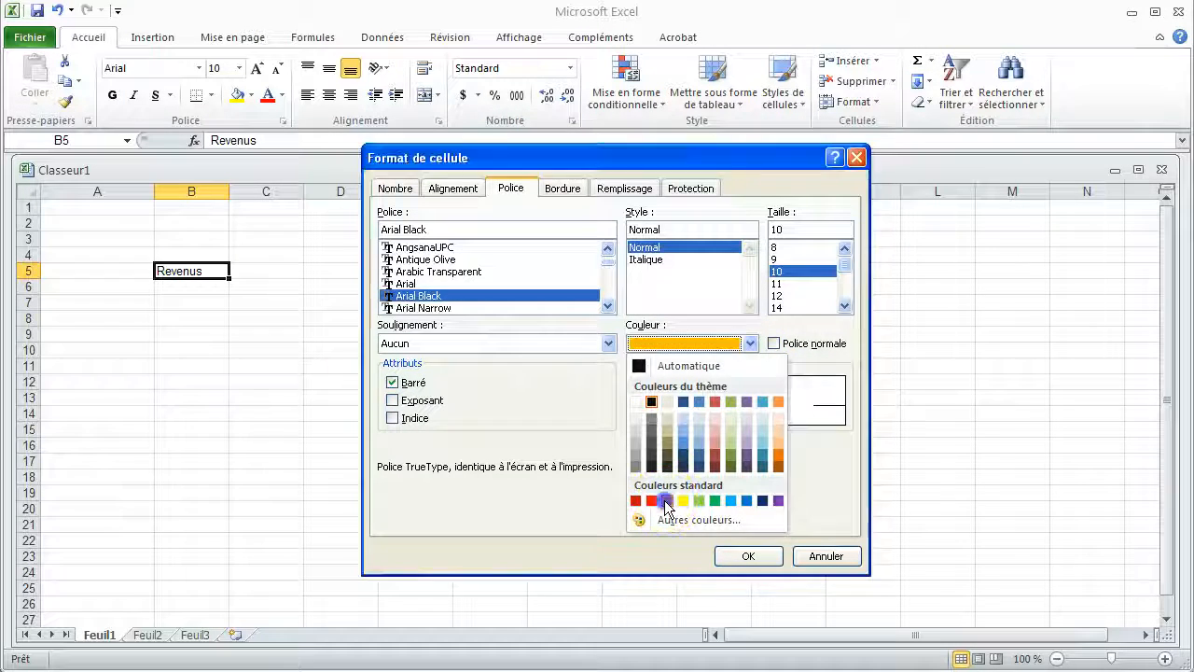
left_click(687, 345)
left_click(683, 409)
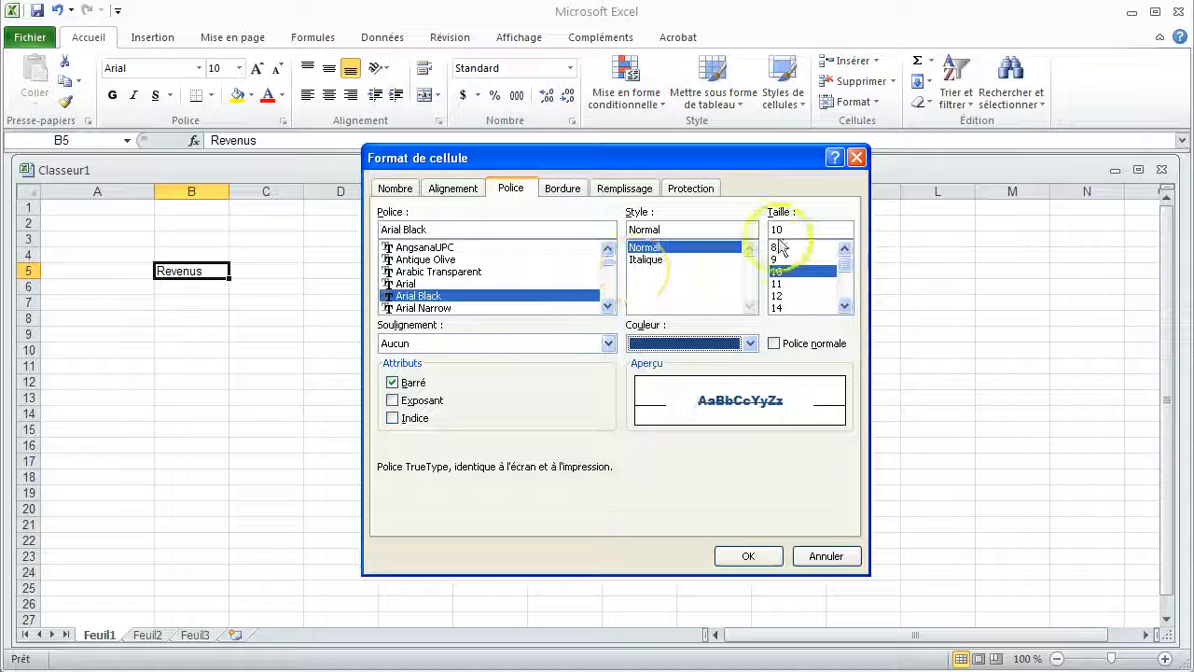
left_click(780, 307)
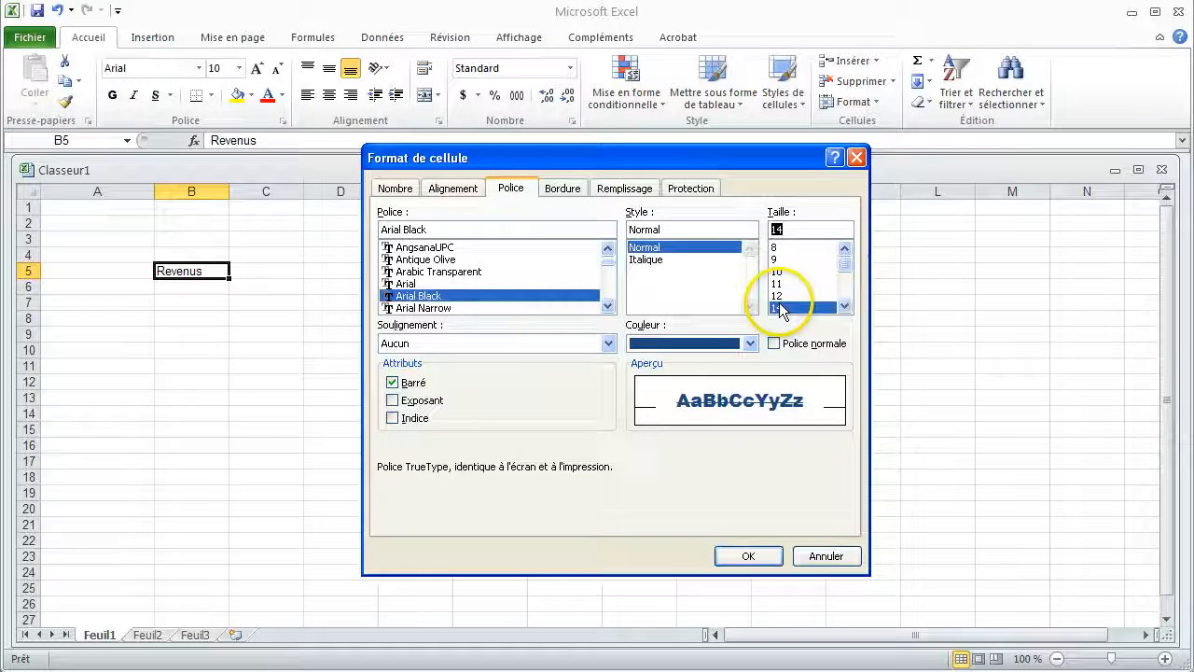
left_click(662, 259)
left_click(651, 247)
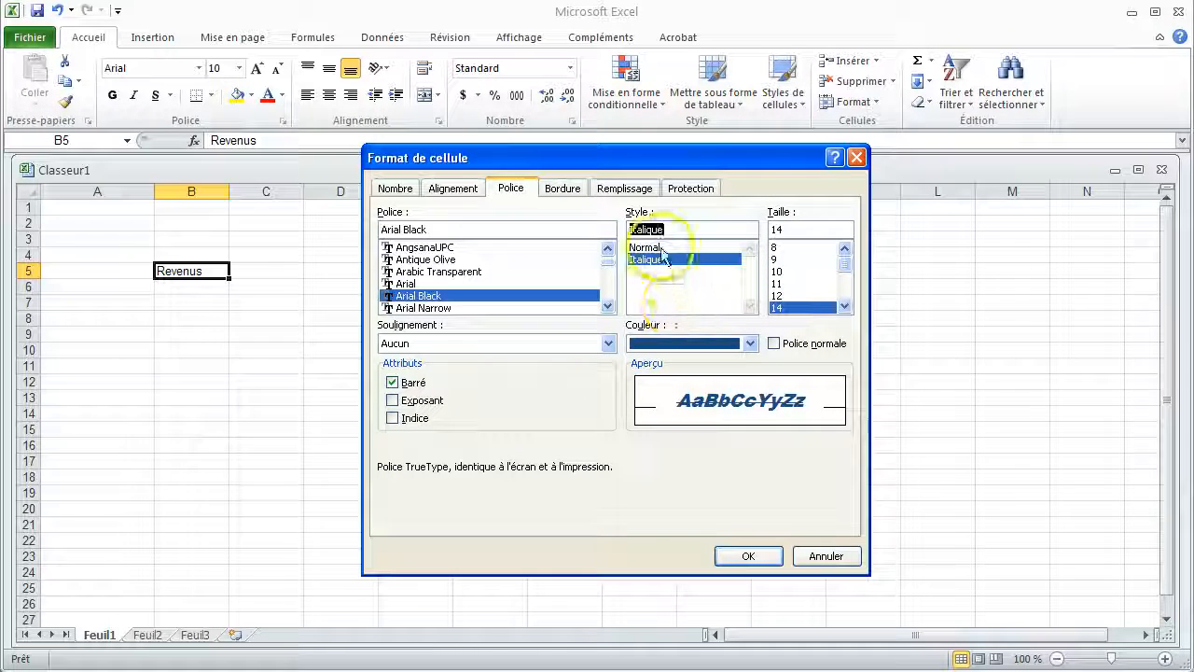
left_click(759, 555)
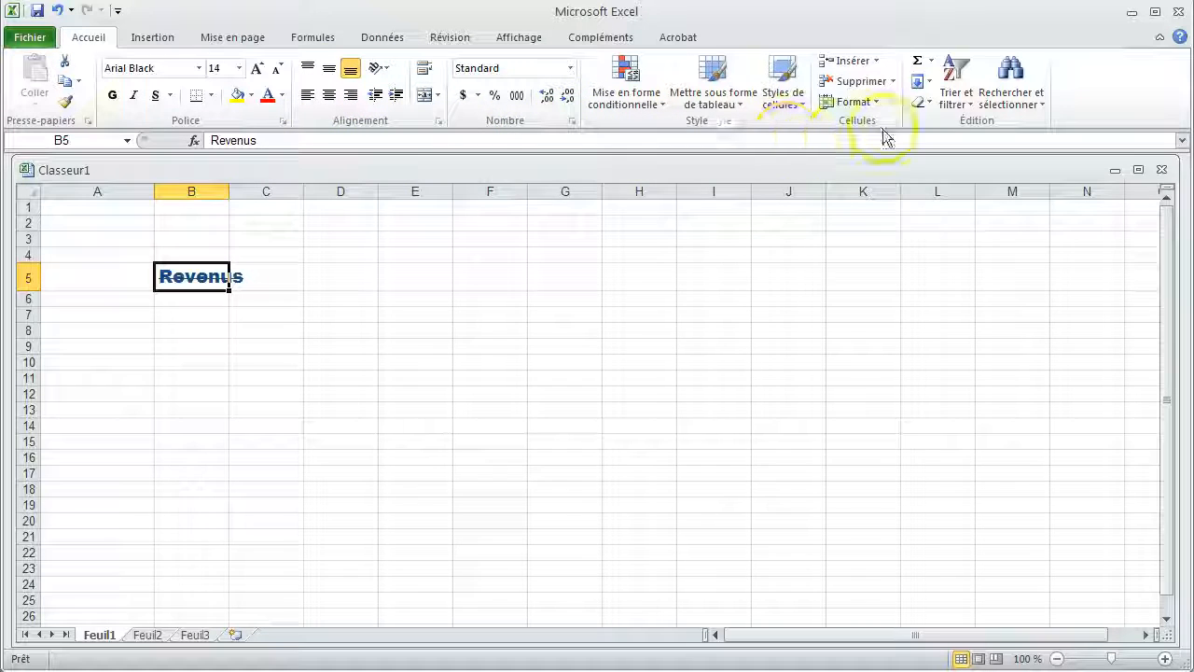
Examine the commands available for inserting objects into the worksheet
left_click(153, 37)
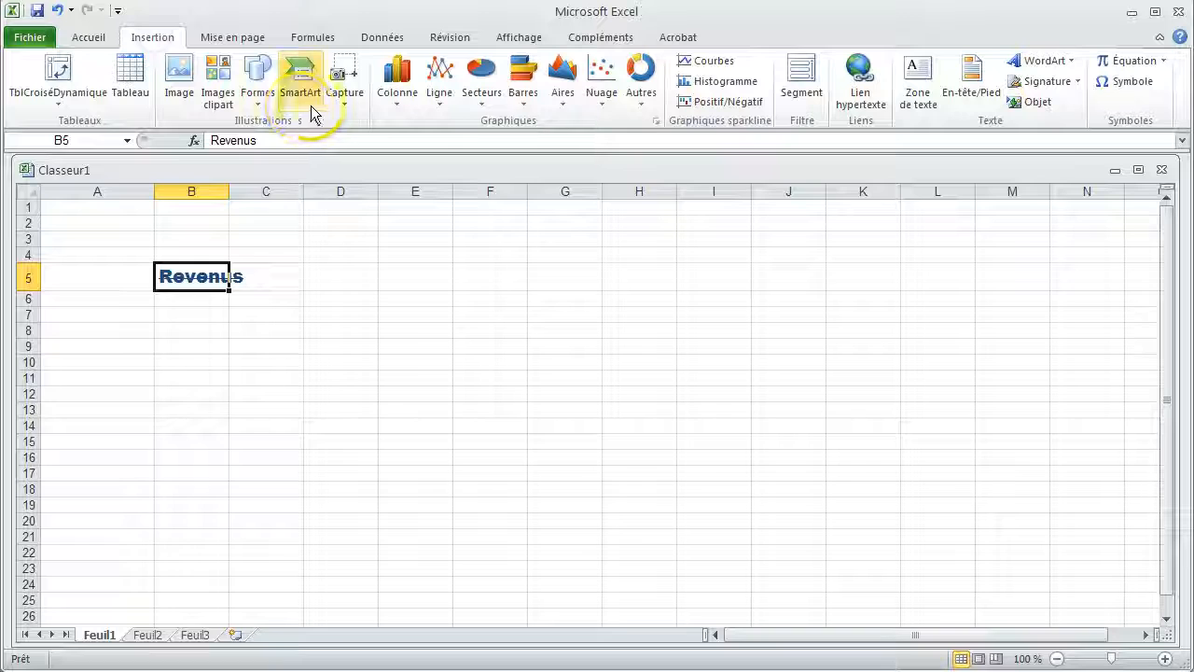